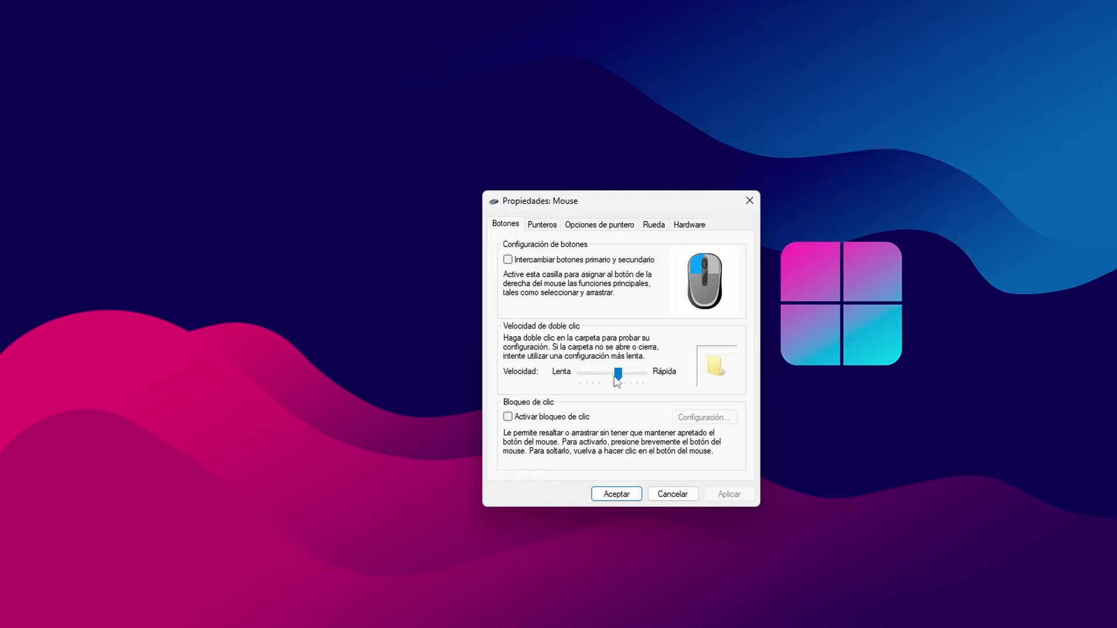
- Review the cursors in the current pointer scheme, and open the pointer movement and visibility options
{"action": "left_click", "coordinate": [542, 225]}
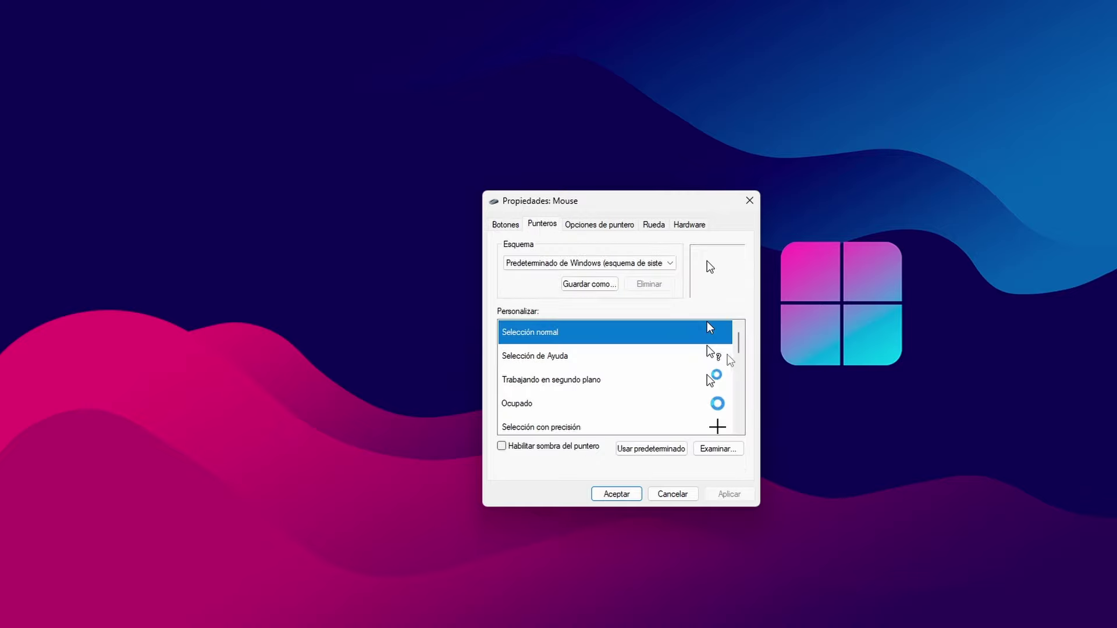
{"action": "mouse_move", "coordinate": [741, 344]}
{"action": "left_mouse_down"}
{"action": "mouse_move", "coordinate": [744, 435]}
{"action": "mouse_move", "coordinate": [746, 350]}
{"action": "left_mouse_up"}
{"action": "left_click", "coordinate": [600, 227]}
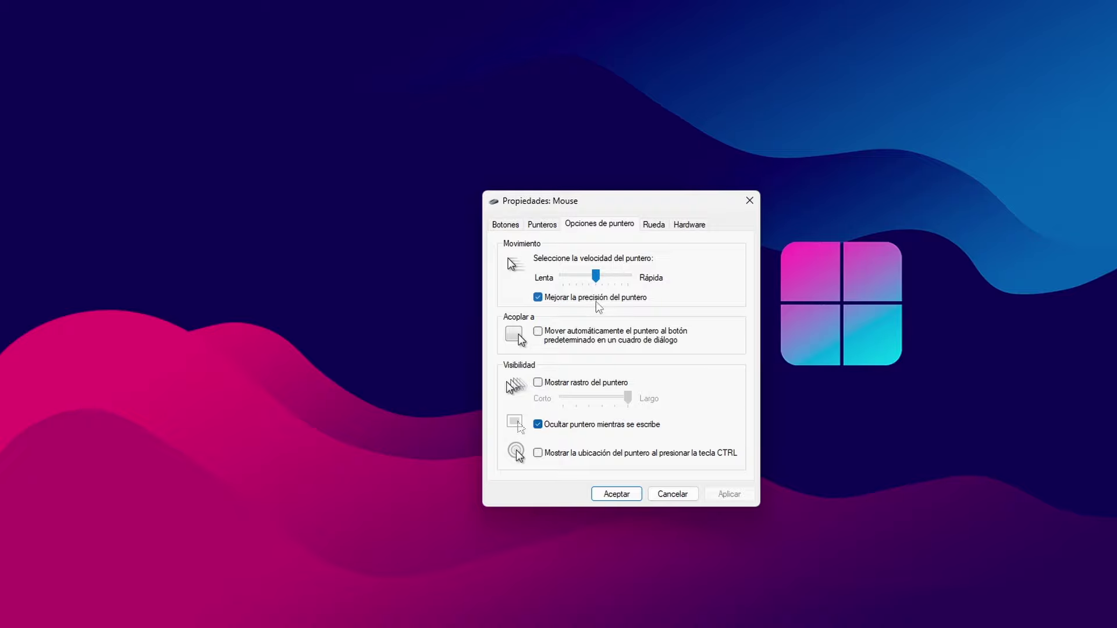
- Try the fastest and slowest pointer speeds, and return the speed to the middle setting
{"action": "left_click_drag", "start_coordinate": [597, 281], "coordinate": [667, 279]}
{"action": "left_click_drag", "start_coordinate": [628, 277], "coordinate": [474, 258]}
{"action": "left_click_drag", "start_coordinate": [569, 284], "coordinate": [603, 284]}
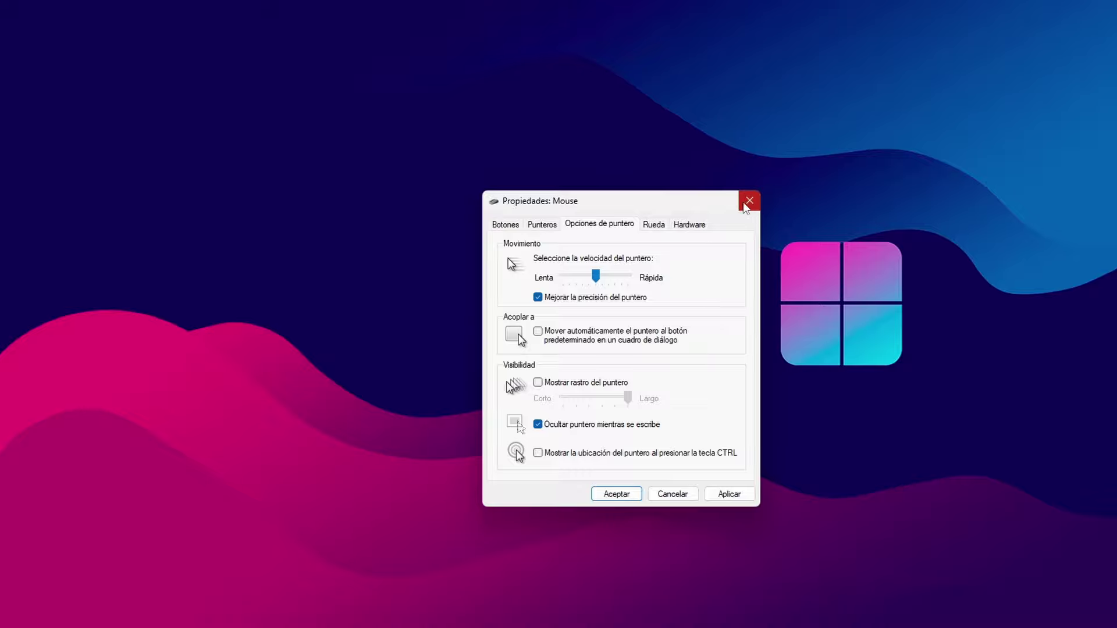
- Switch to Bloc de notas with an empty note and maximize its window
{"action": "key", "text": "super"}
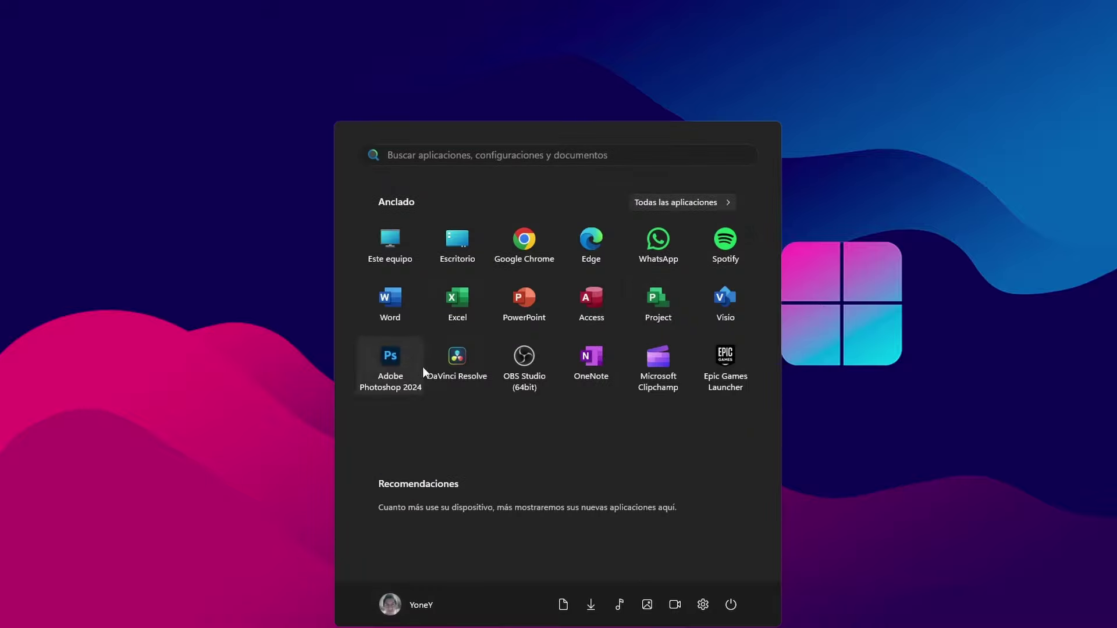
{"action": "type", "text": "notas rápidas"}
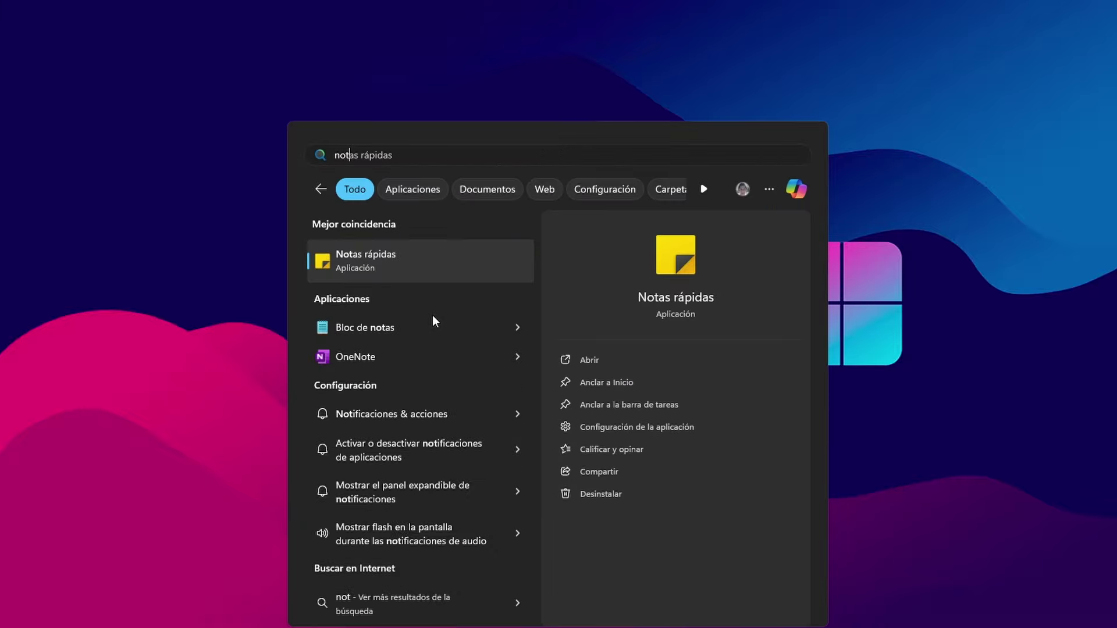
{"action": "key", "text": "Return"}
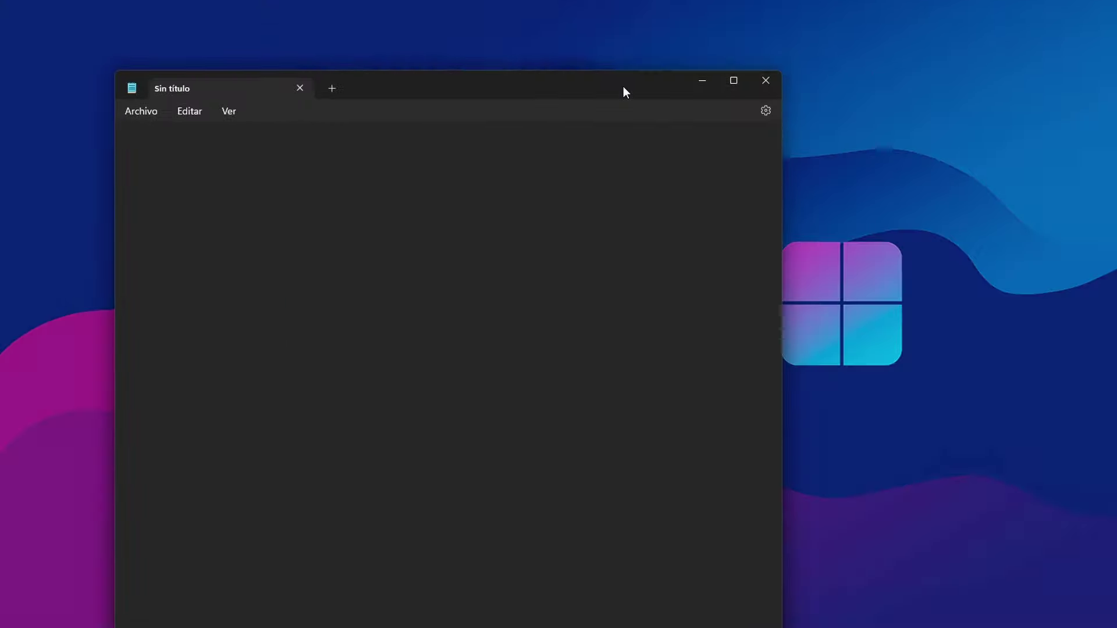
{"action": "double_click", "coordinate": [623, 87]}
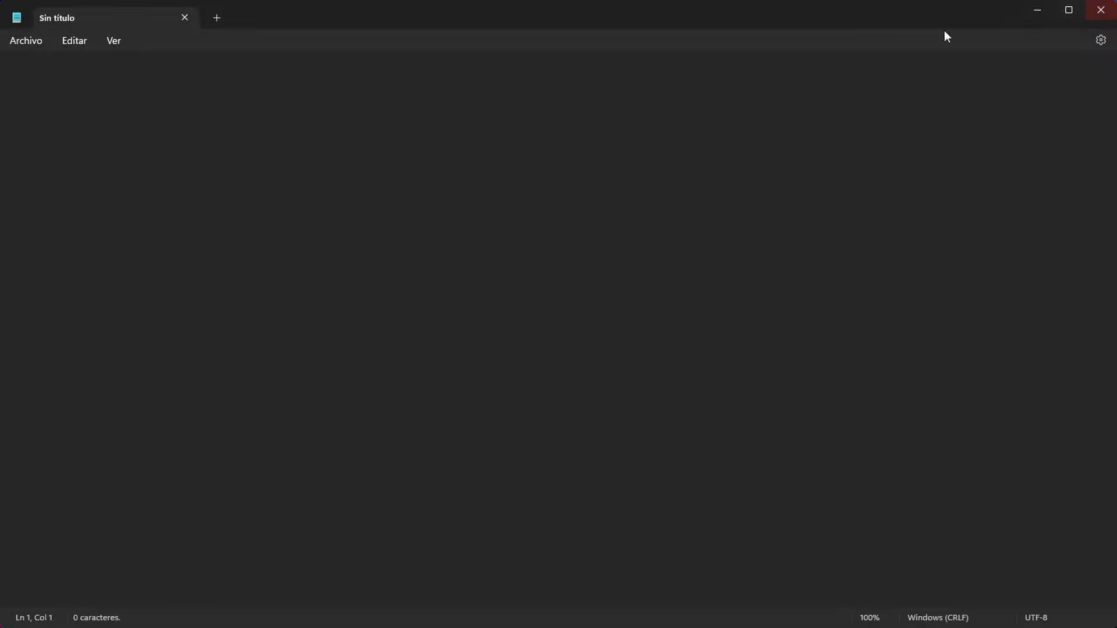
- Enter the test text "fadfasdf" in the note and close Bloc de notas without saving
{"action": "left_click", "coordinate": [1034, 12]}
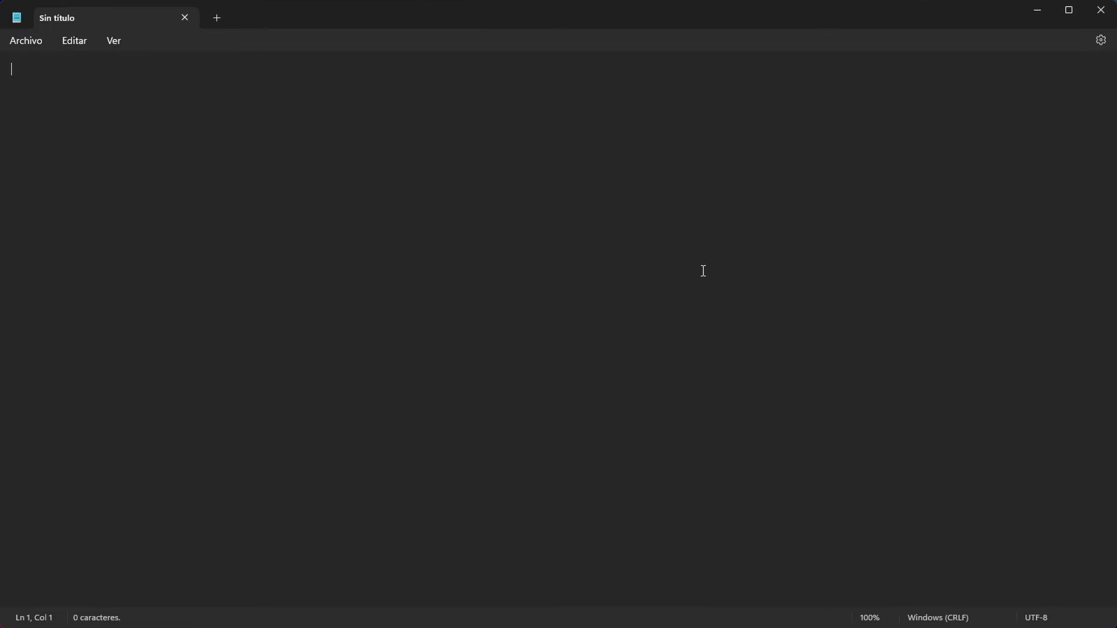
{"action": "type", "text": "fadfasdf"}
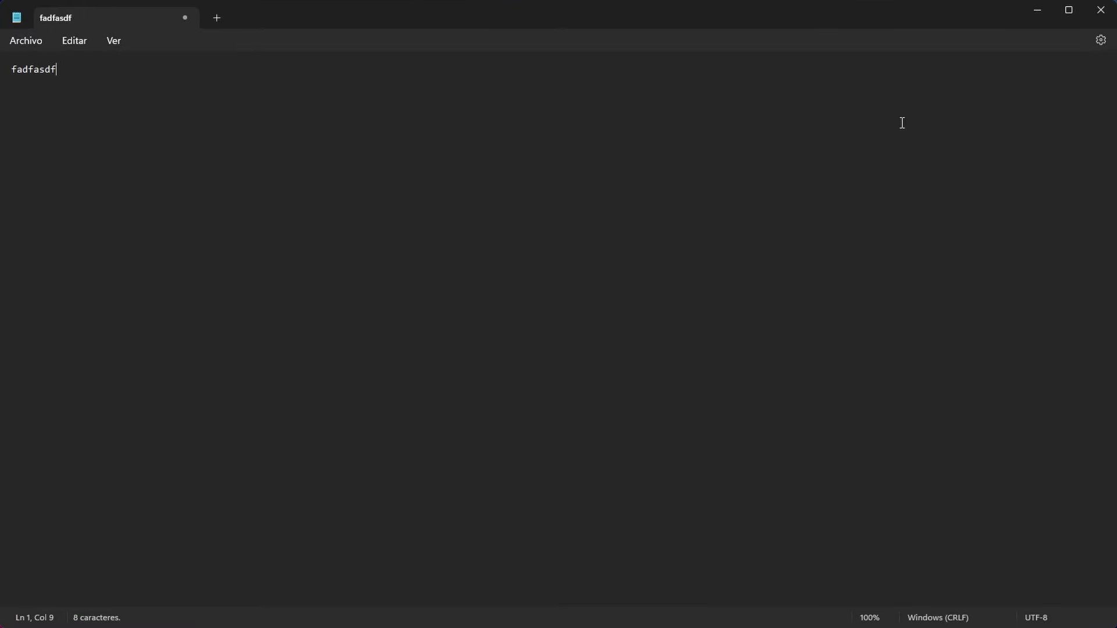
{"action": "left_click", "coordinate": [1101, 12]}
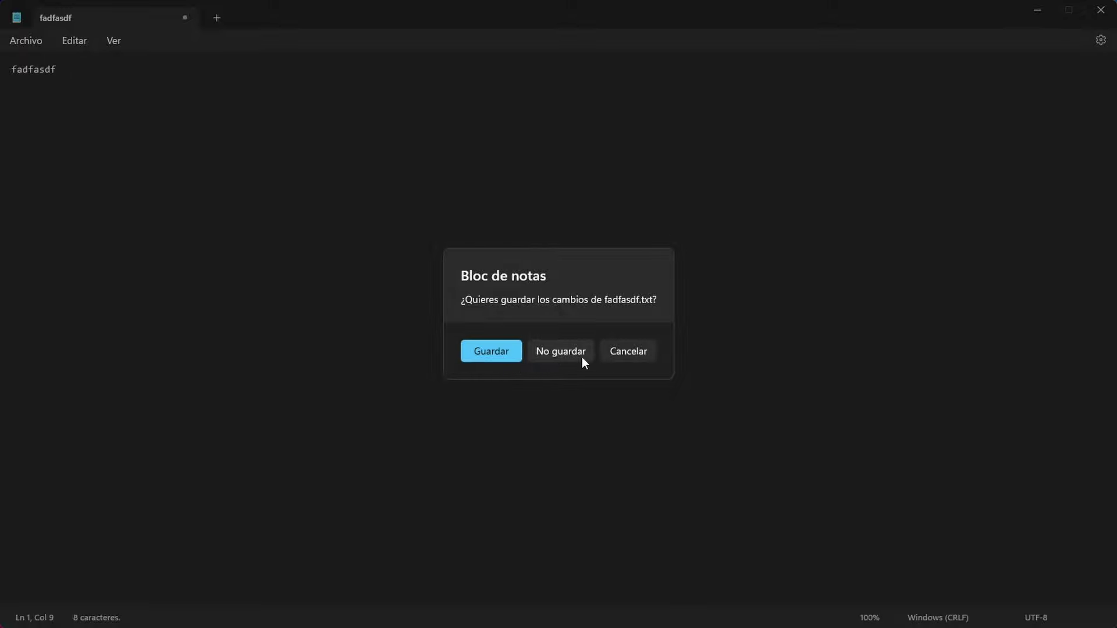
{"action": "left_click", "coordinate": [565, 353]}
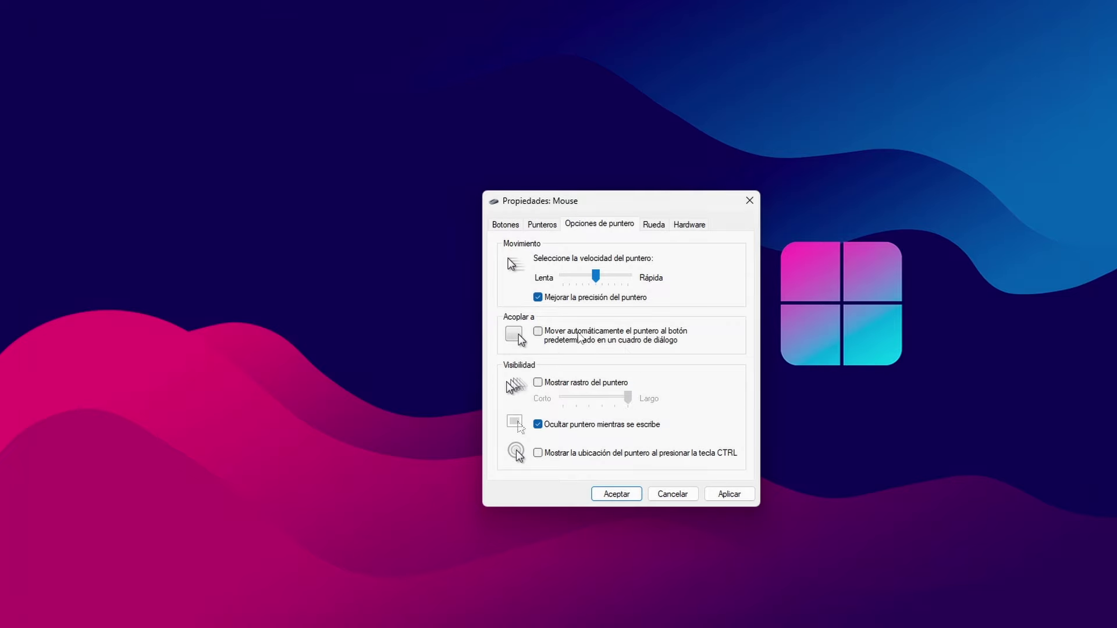
- Enable the pointer trail at its shortest length, and turn on and test showing the pointer's location with CTRL
{"action": "left_click", "coordinate": [538, 382]}
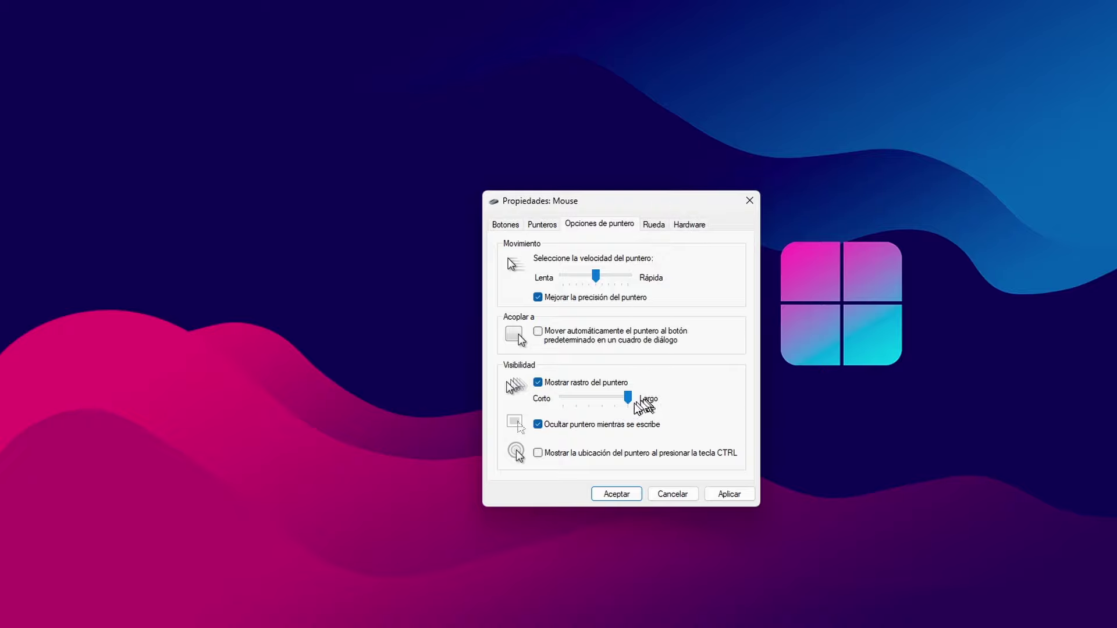
{"action": "left_click_drag", "start_coordinate": [627, 399], "coordinate": [564, 408]}
{"action": "left_click", "coordinate": [538, 453]}
{"action": "key", "text": "ctrl"}
{"action": "key", "text": "ctrl"}
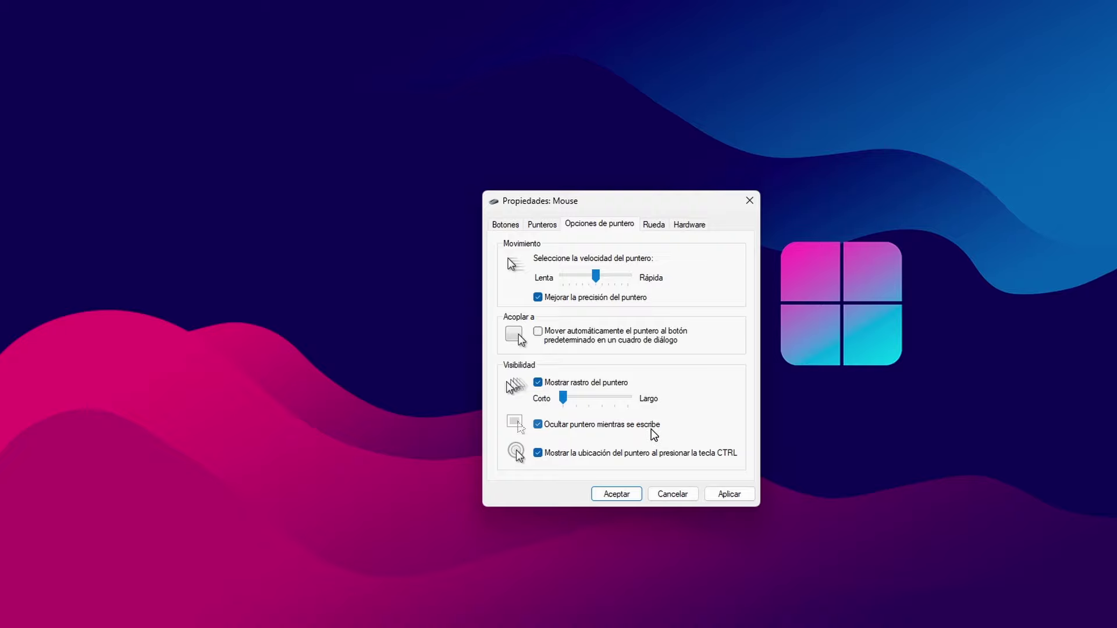
- Switch to Word and create a blank document
{"action": "key", "text": "super"}
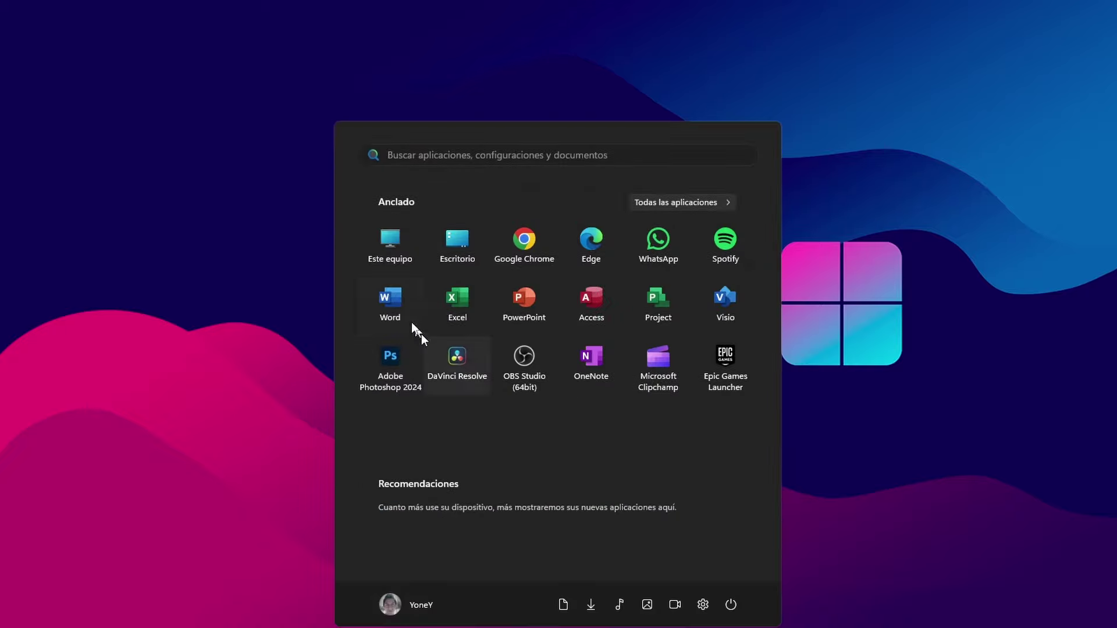
{"action": "left_click", "coordinate": [403, 306]}
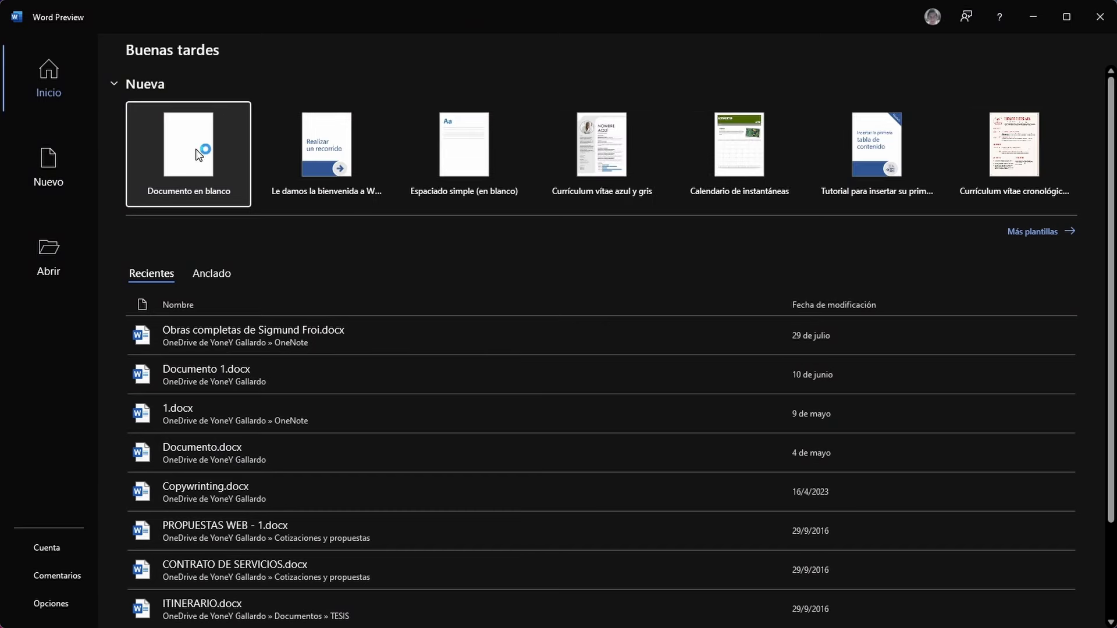
{"action": "left_click", "coordinate": [198, 155]}
- Set the Office theme to Gris oscuro and return to the blank document
{"action": "left_click", "coordinate": [23, 47]}
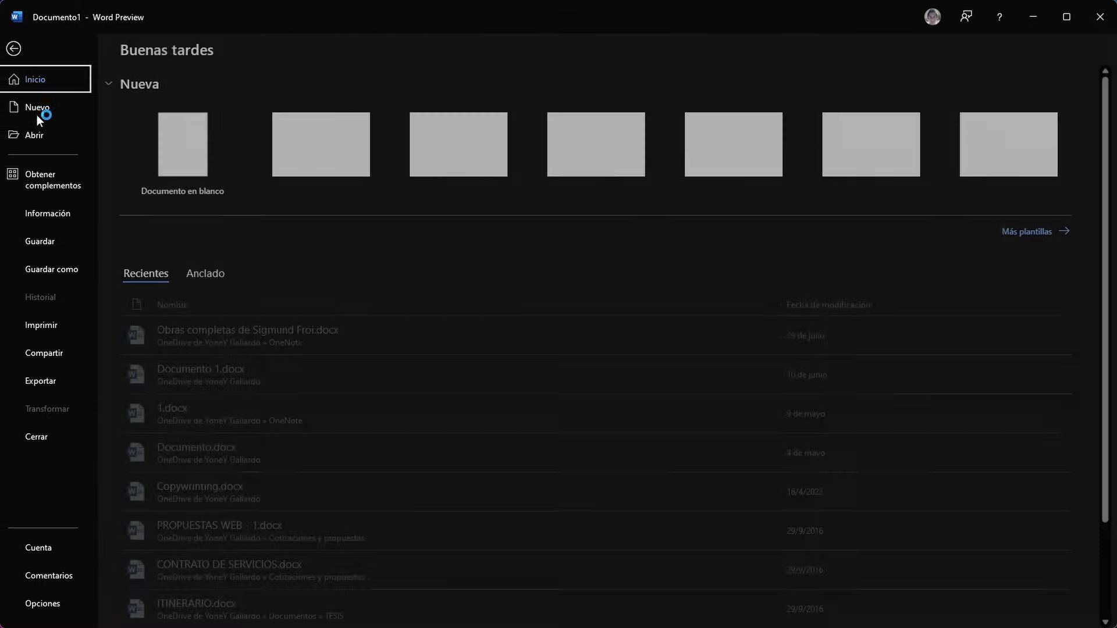
{"action": "left_click", "coordinate": [46, 550]}
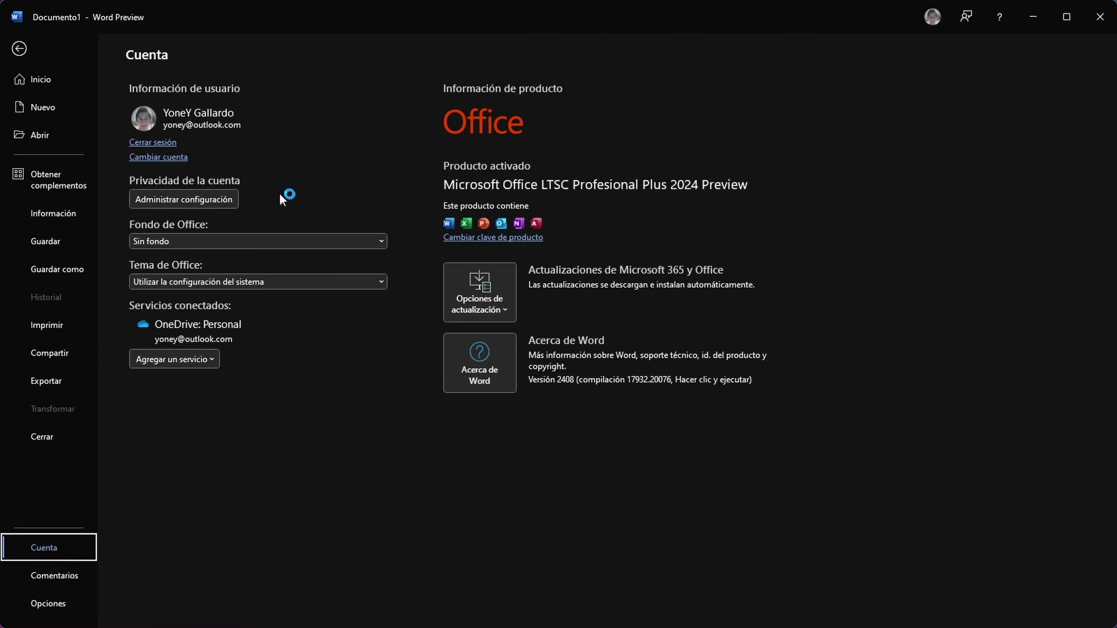
{"action": "left_click", "coordinate": [243, 285]}
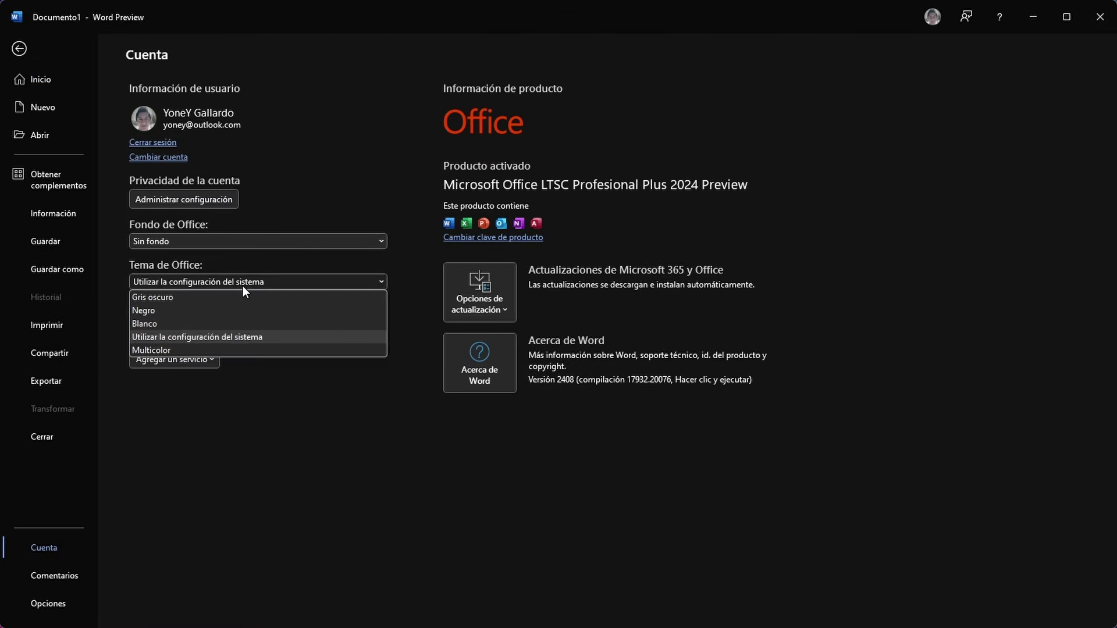
{"action": "left_click", "coordinate": [205, 299]}
{"action": "left_click", "coordinate": [19, 48]}
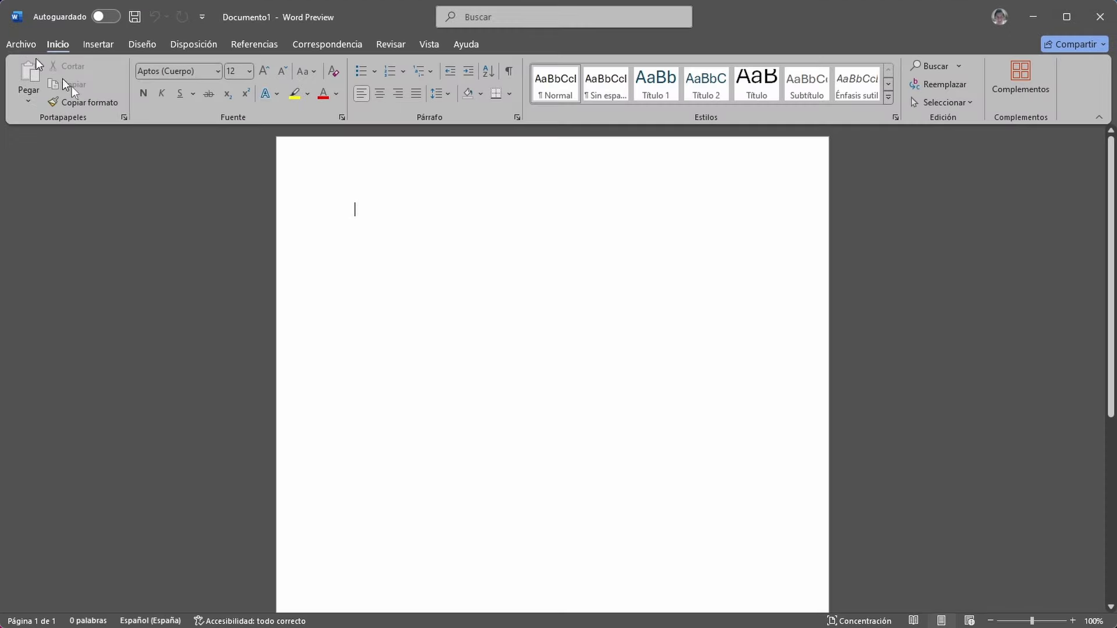
- Enter "Hola" in the document to test hiding the pointer while typing, and minimize Word
{"action": "scroll", "coordinate": [556, 224], "scroll_direction": "up", "scroll_amount": 8}
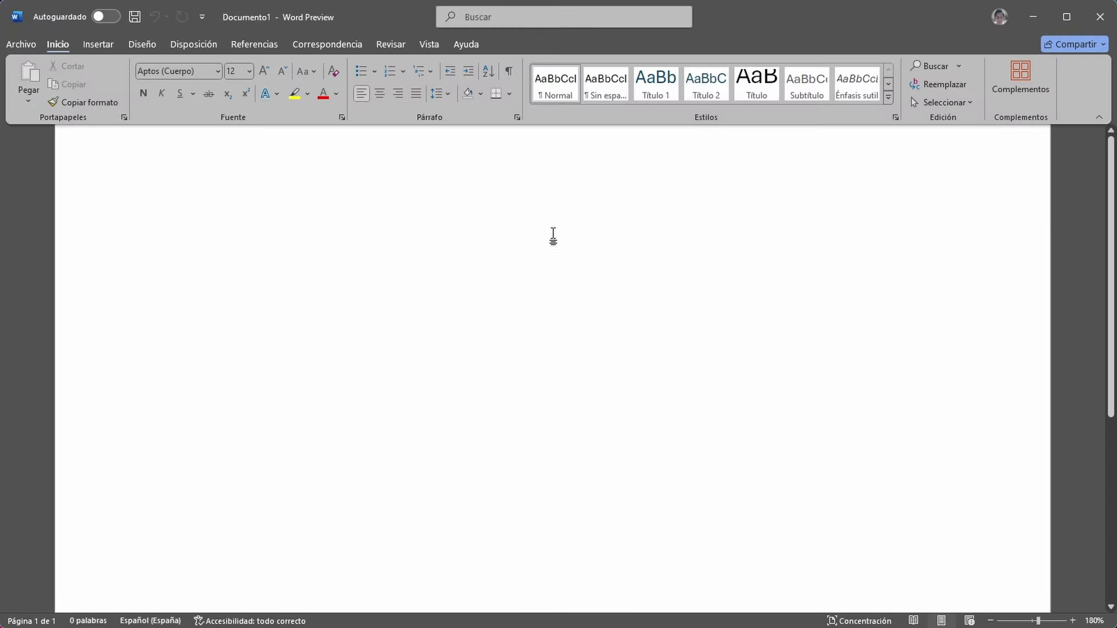
{"action": "scroll", "coordinate": [547, 291], "scroll_direction": "up", "scroll_amount": 1}
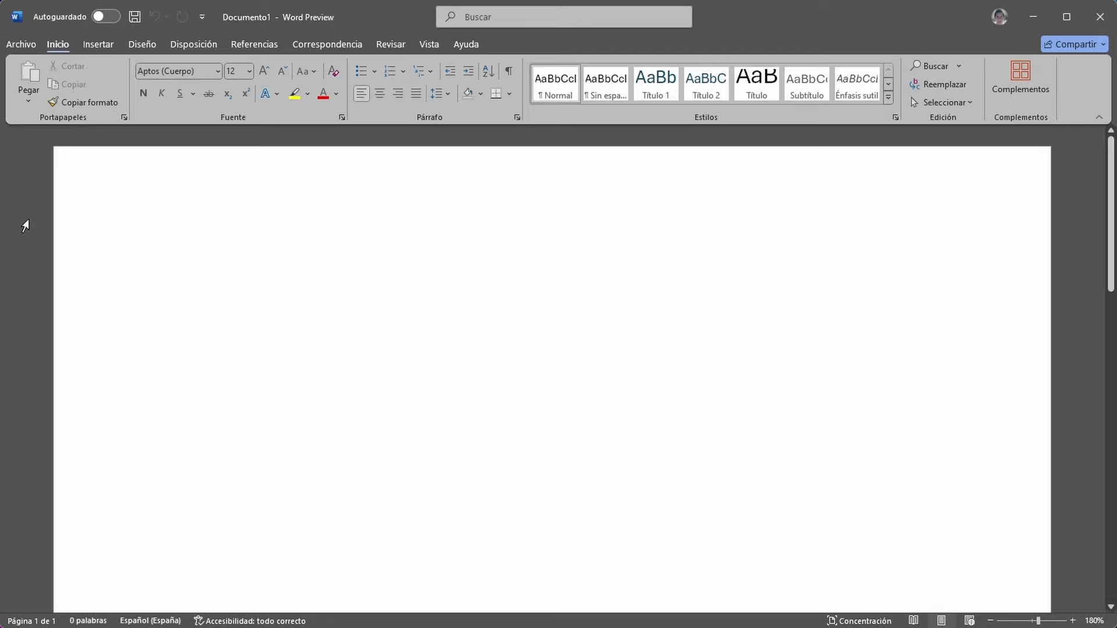
{"action": "type", "text": "ola"}
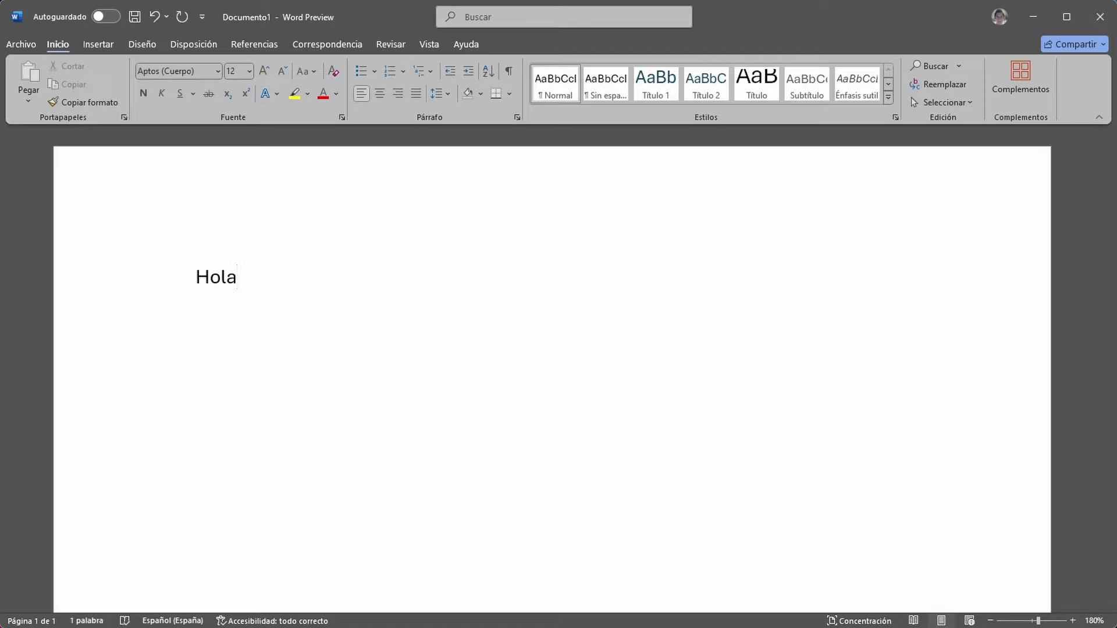
{"action": "left_click", "coordinate": [1034, 16]}
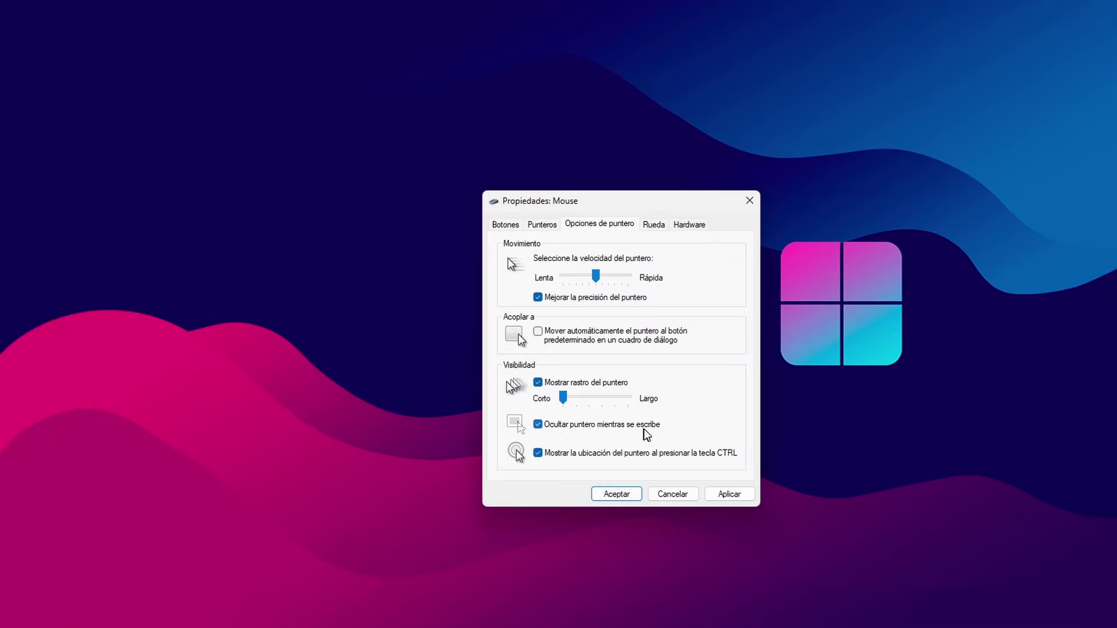
- Turn off hiding the pointer while typing and accept the mouse properties
{"action": "left_click", "coordinate": [538, 426]}
{"action": "left_click", "coordinate": [617, 495]}
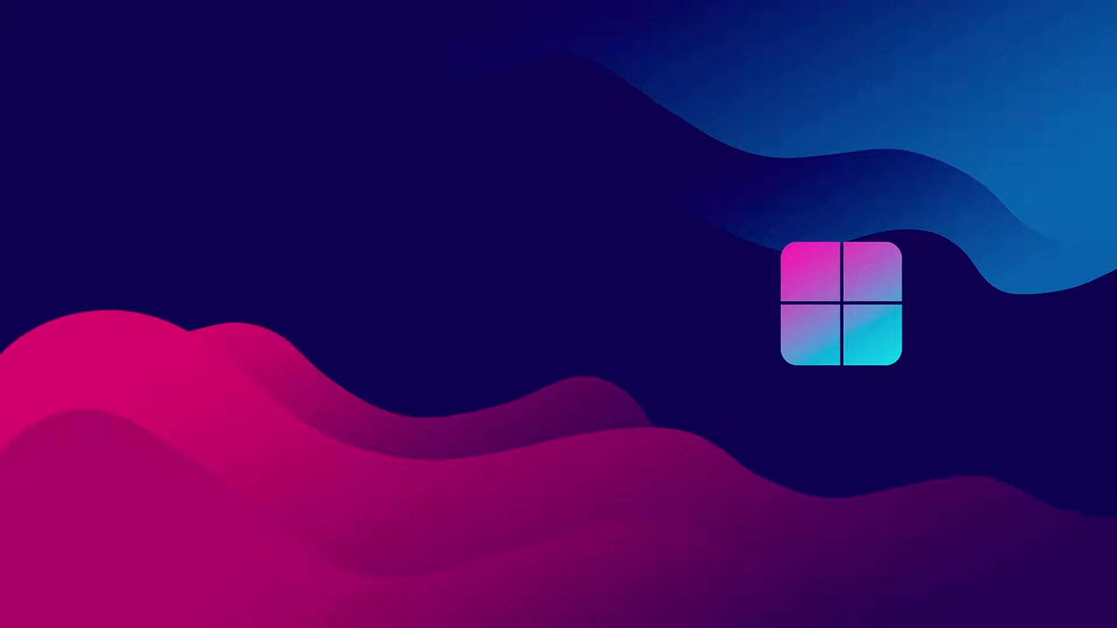
- Switch to Configuración and open the mouse pointer and touch input page of the Accesibilidad settings
{"action": "key", "text": "super"}
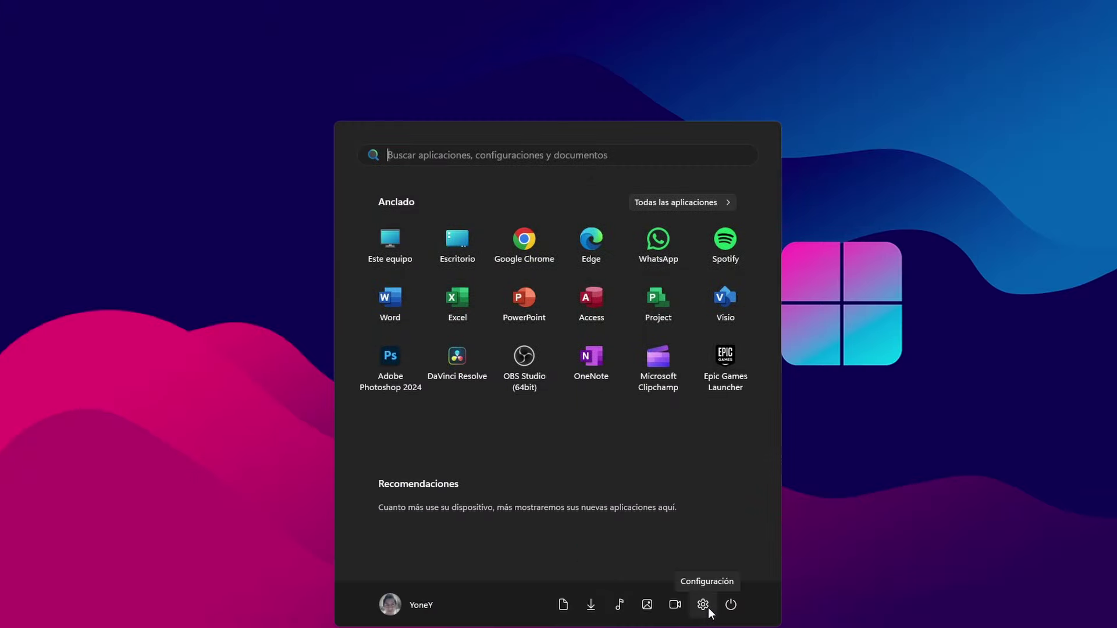
{"action": "left_click", "coordinate": [528, 163]}
{"action": "type", "text": "confg"}
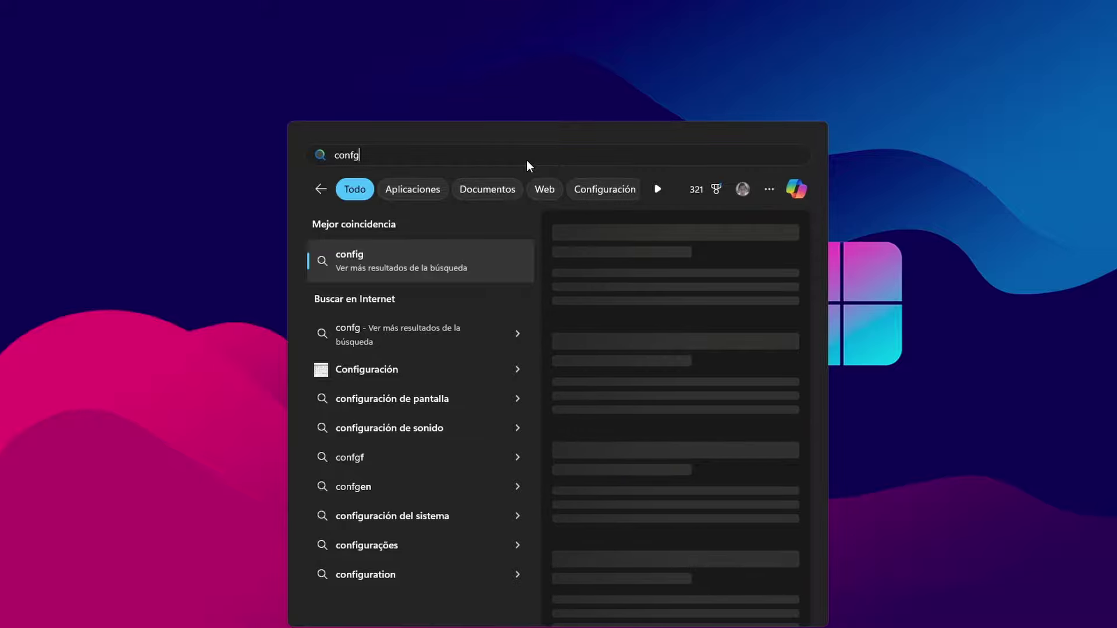
{"action": "key", "text": "BackSpace"}
{"action": "type", "text": "ig"}
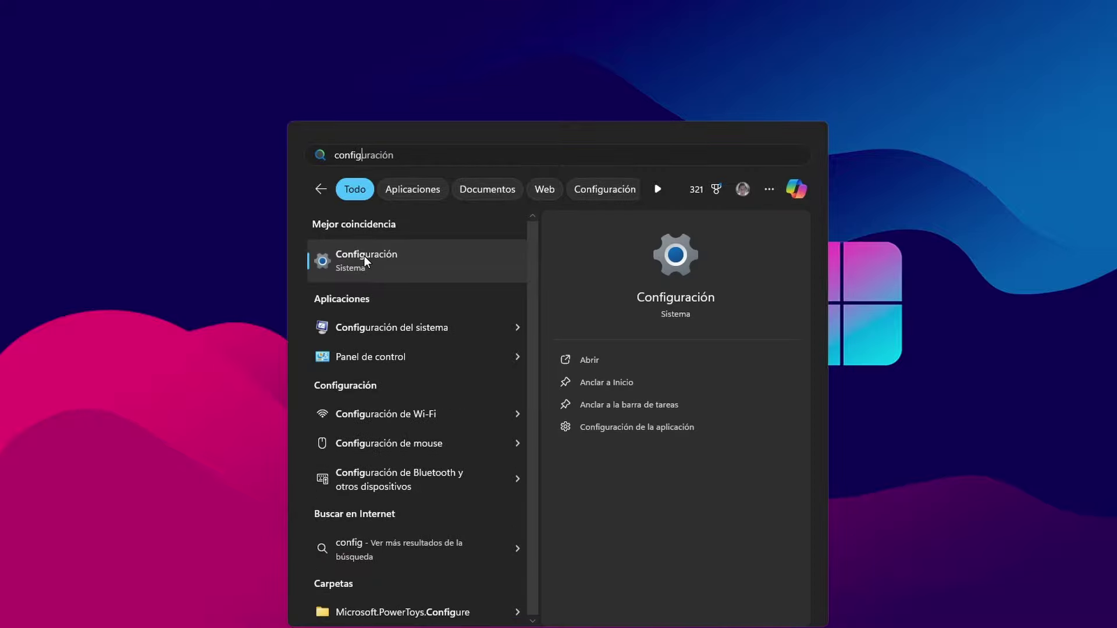
{"action": "left_click", "coordinate": [364, 260]}
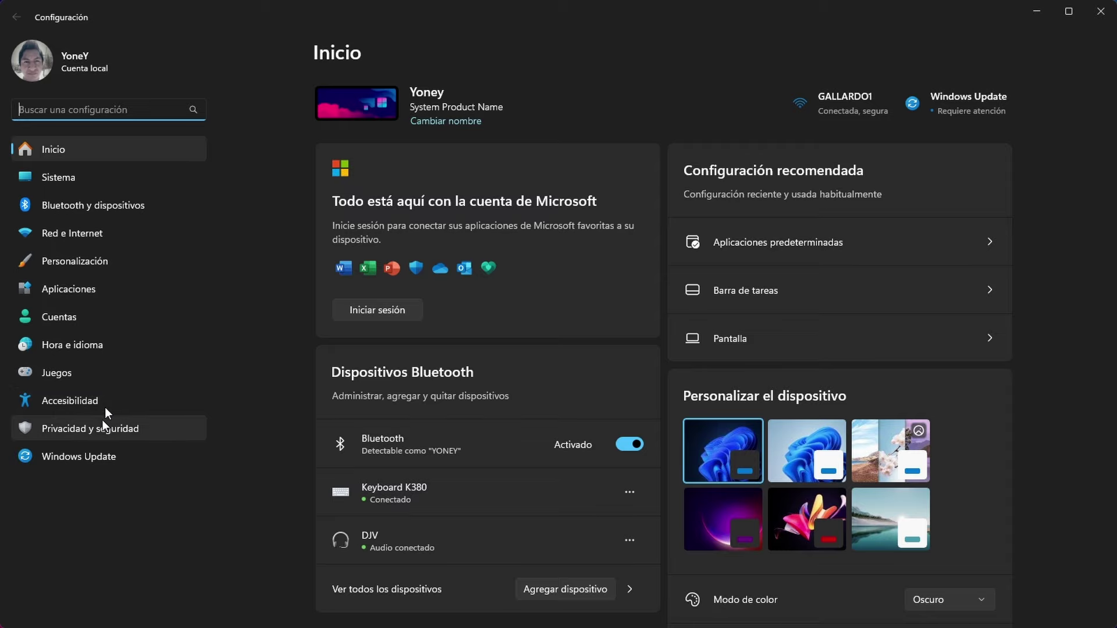
{"action": "left_click", "coordinate": [83, 398]}
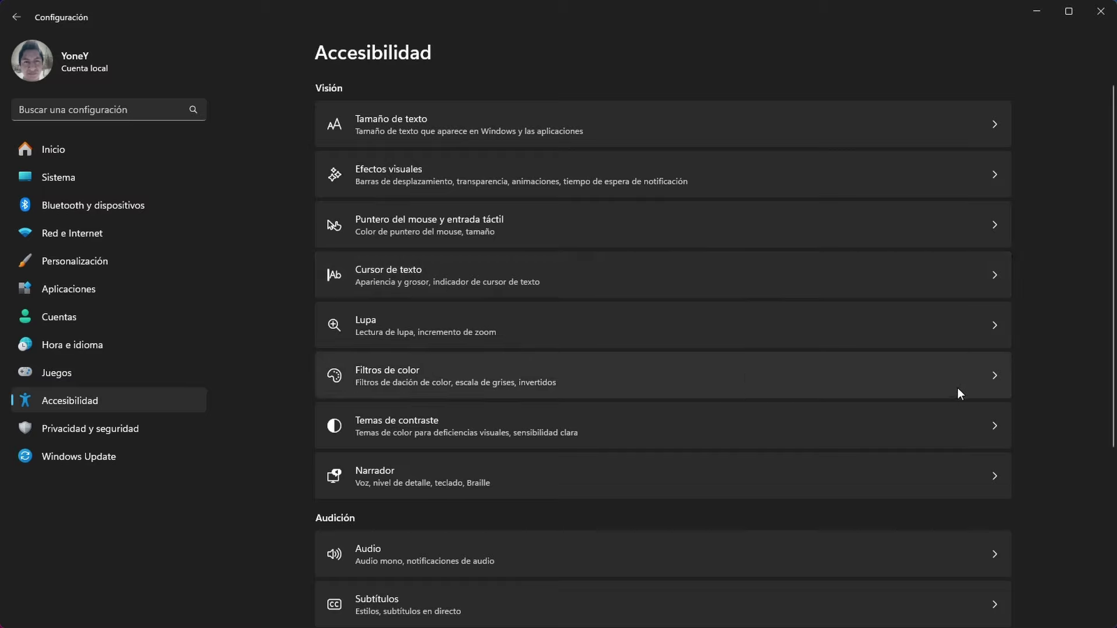
{"action": "left_click", "coordinate": [511, 225]}
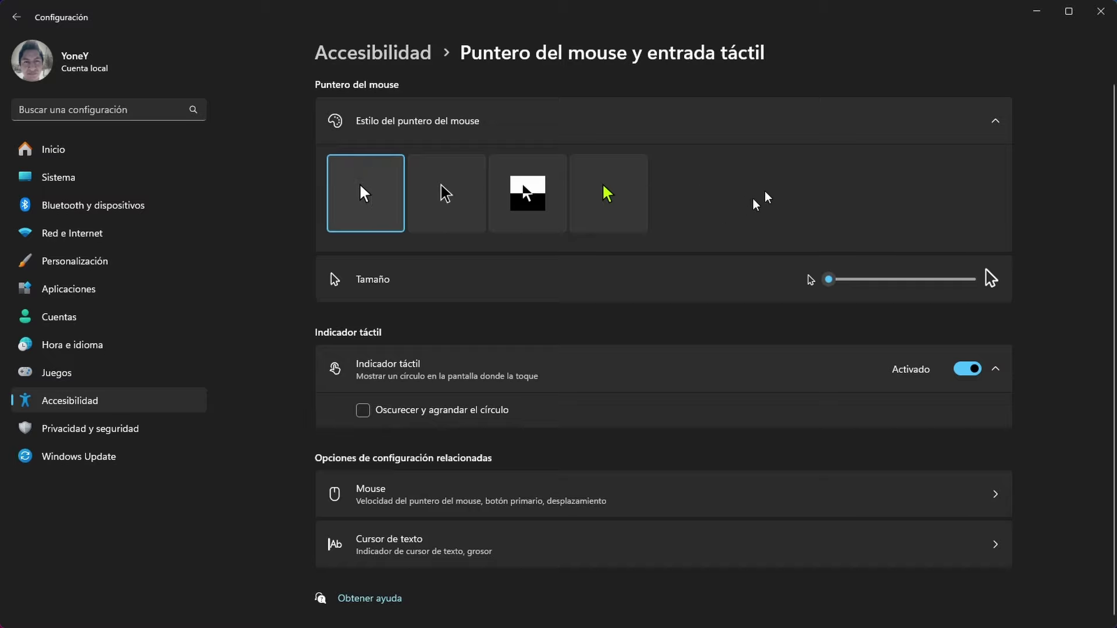
- Try the black and inverted mouse pointer styles, checking the inverted one over the Word document
{"action": "left_click", "coordinate": [454, 183]}
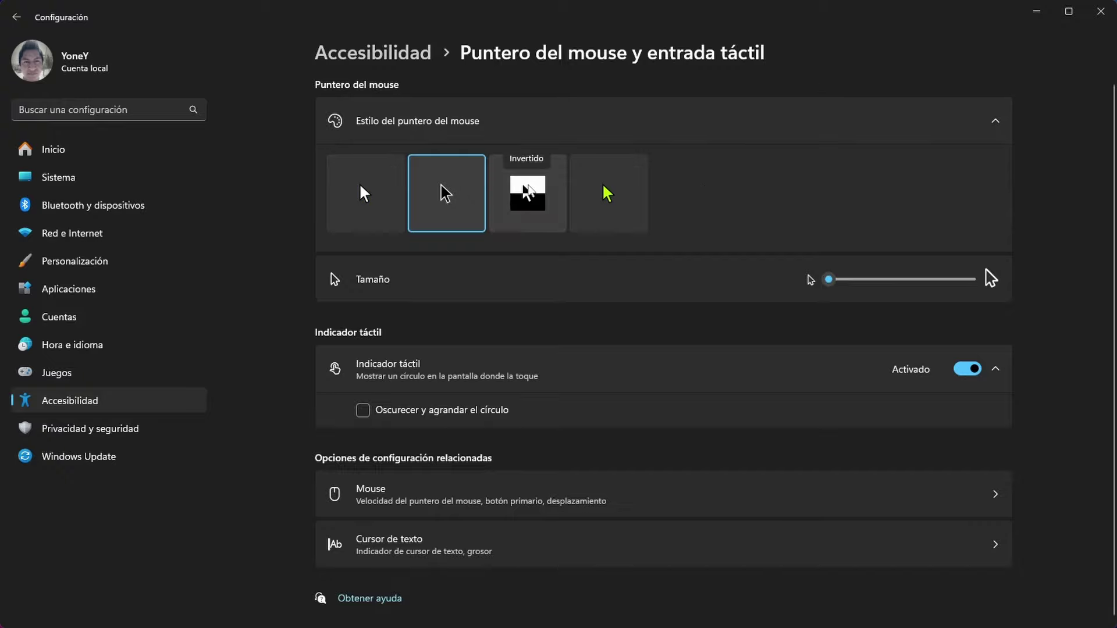
{"action": "left_click", "coordinate": [530, 189]}
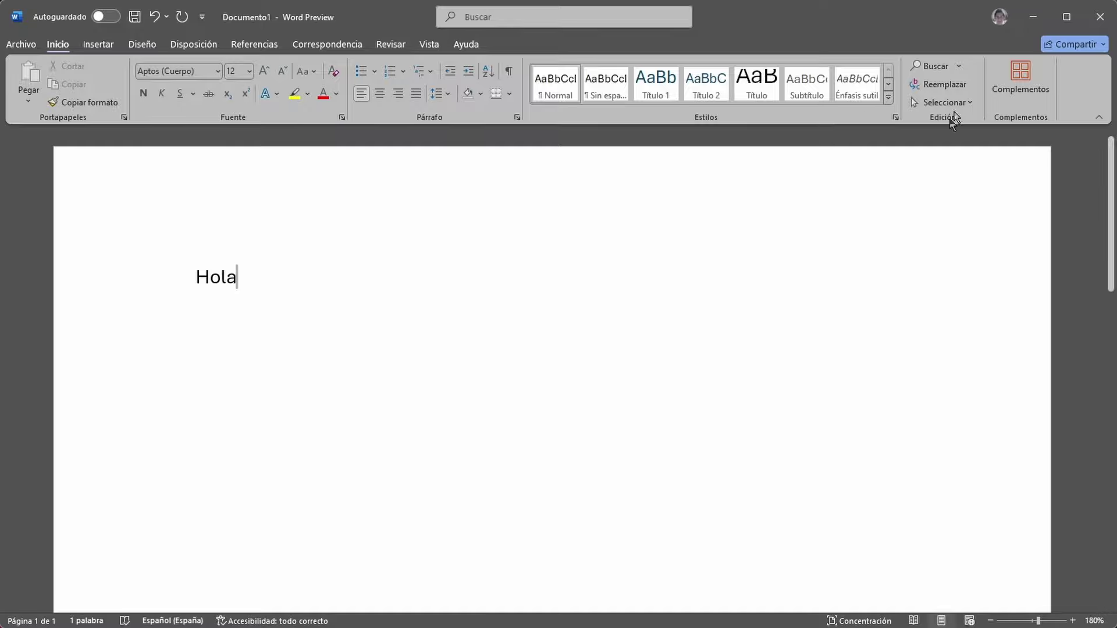
{"action": "left_click", "coordinate": [1034, 16]}
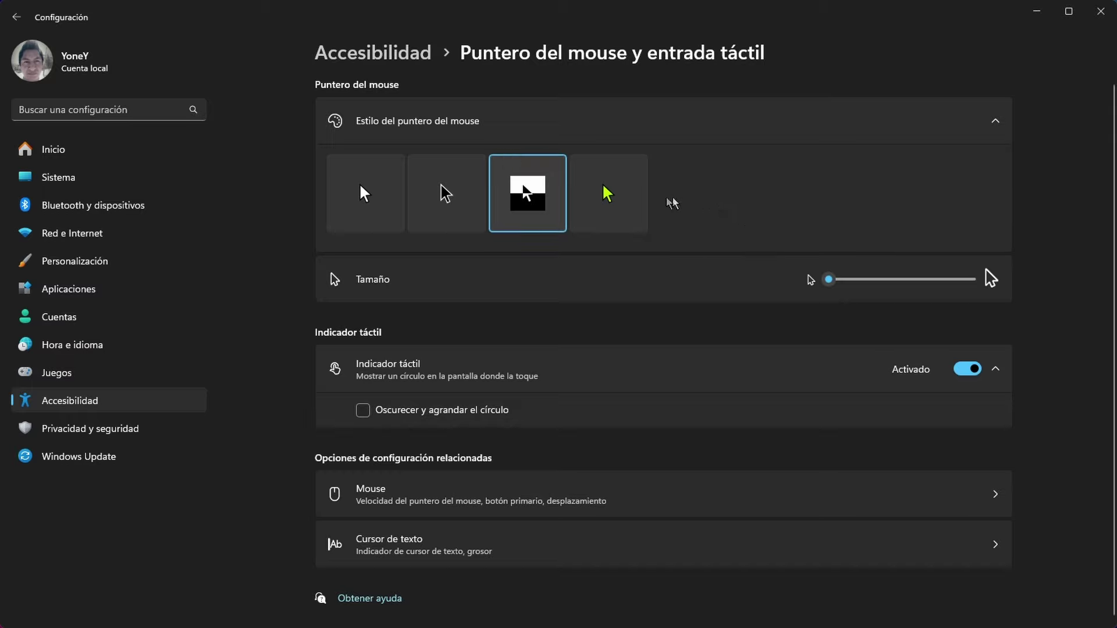
- Choose the custom mouse pointer style and set its color to Turquesa
{"action": "left_click", "coordinate": [616, 201]}
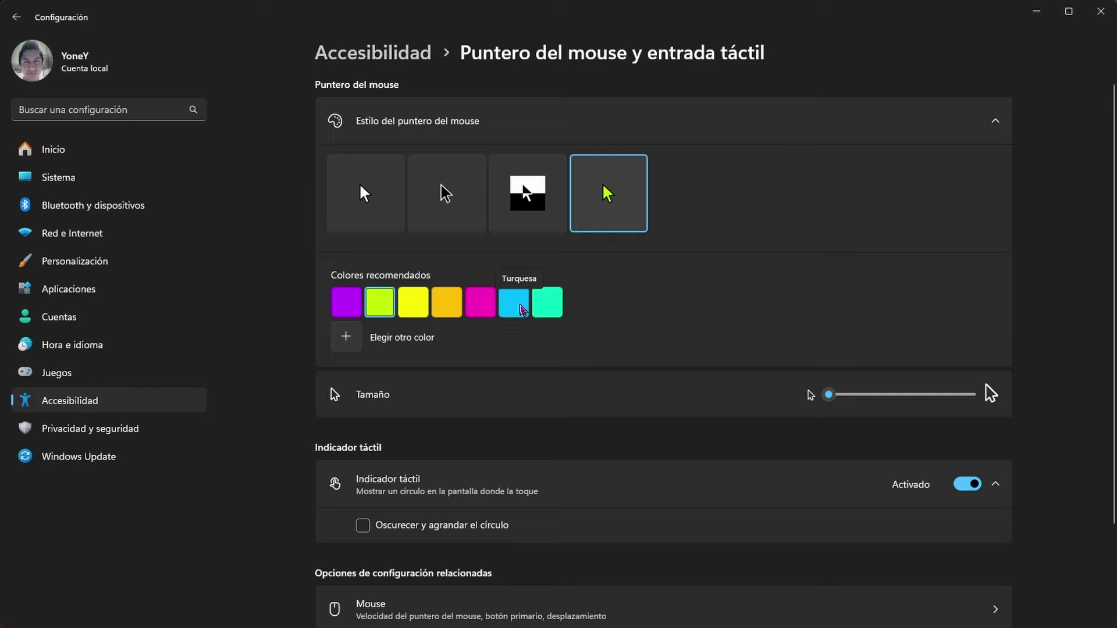
{"action": "left_click", "coordinate": [522, 309]}
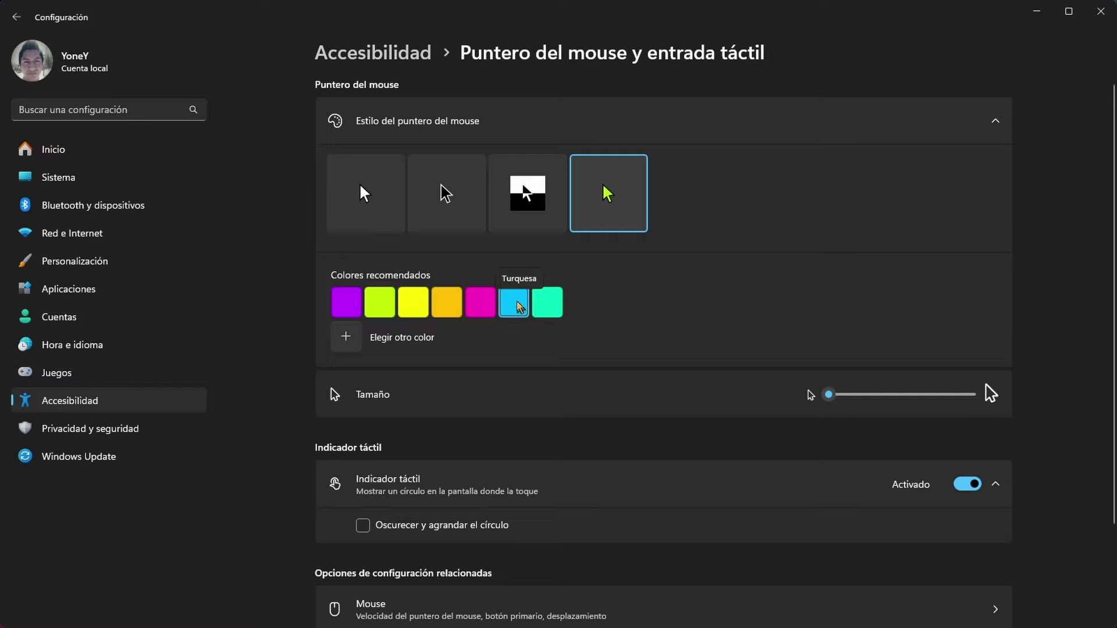
- Try the magenta color for the custom mouse pointer, enlarging it to about three quarters of the size range and reducing it in stages
{"action": "left_click", "coordinate": [484, 308]}
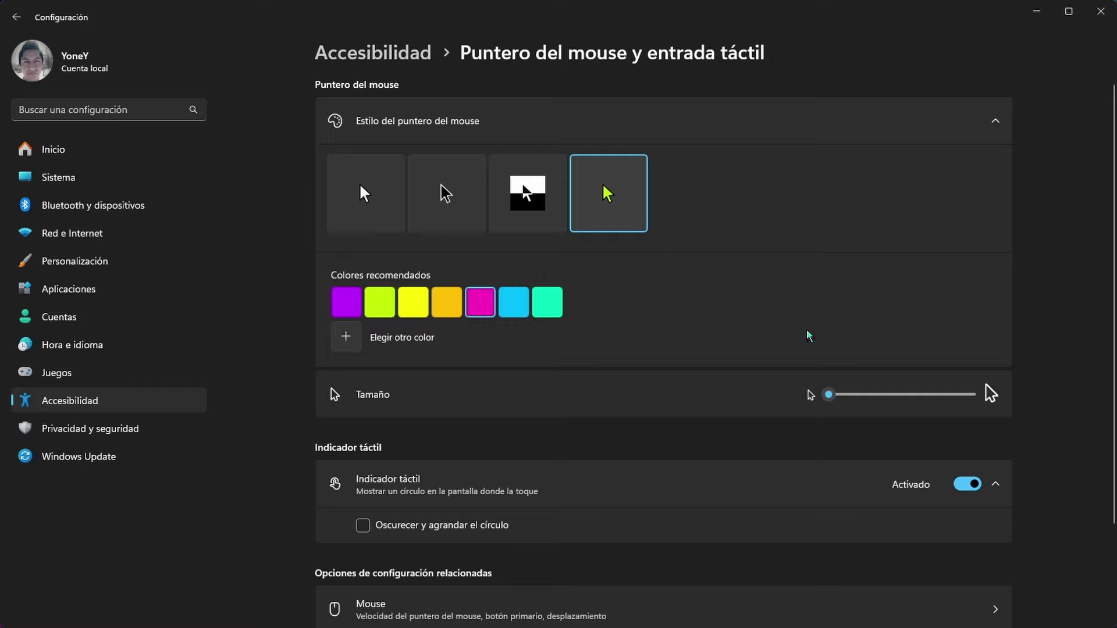
{"action": "left_click_drag", "start_coordinate": [830, 396], "coordinate": [940, 395]}
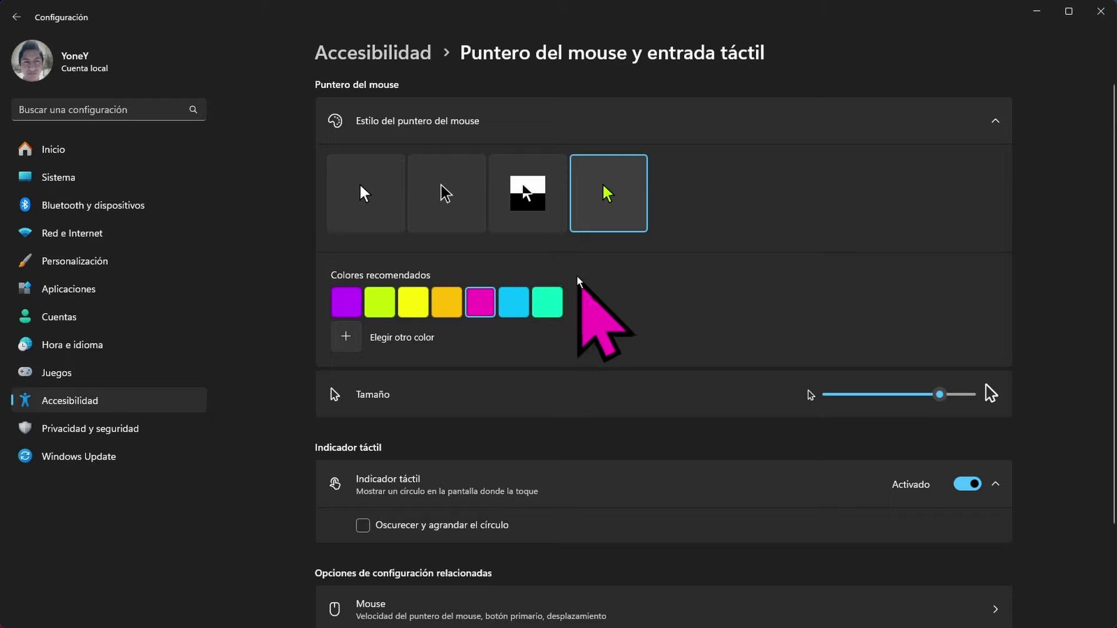
{"action": "left_click_drag", "start_coordinate": [938, 395], "coordinate": [890, 395]}
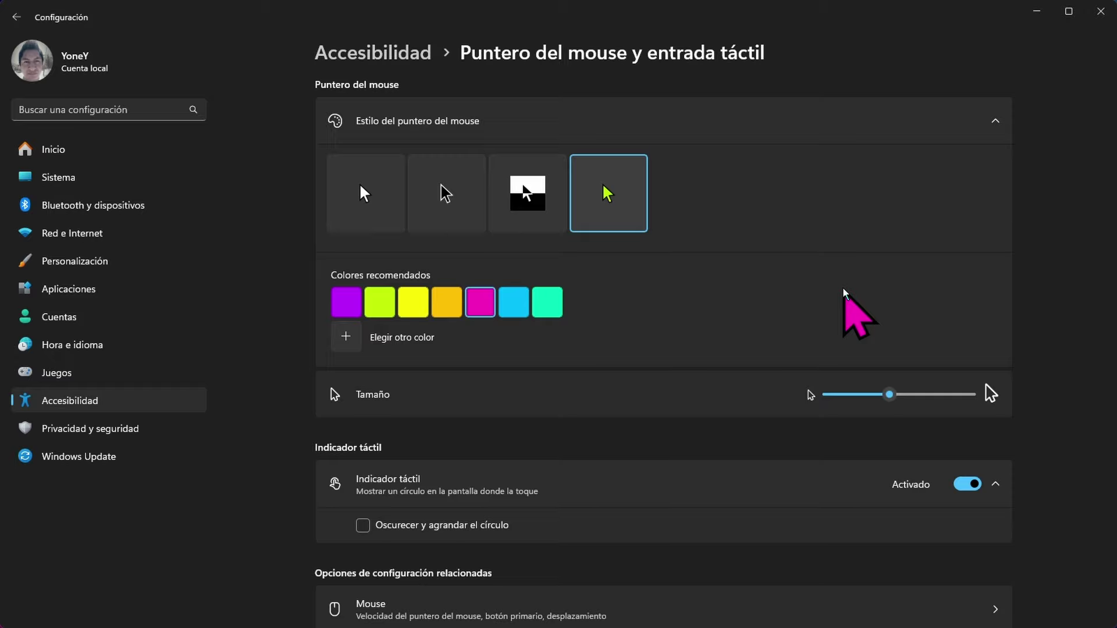
{"action": "left_click_drag", "start_coordinate": [888, 395], "coordinate": [860, 396]}
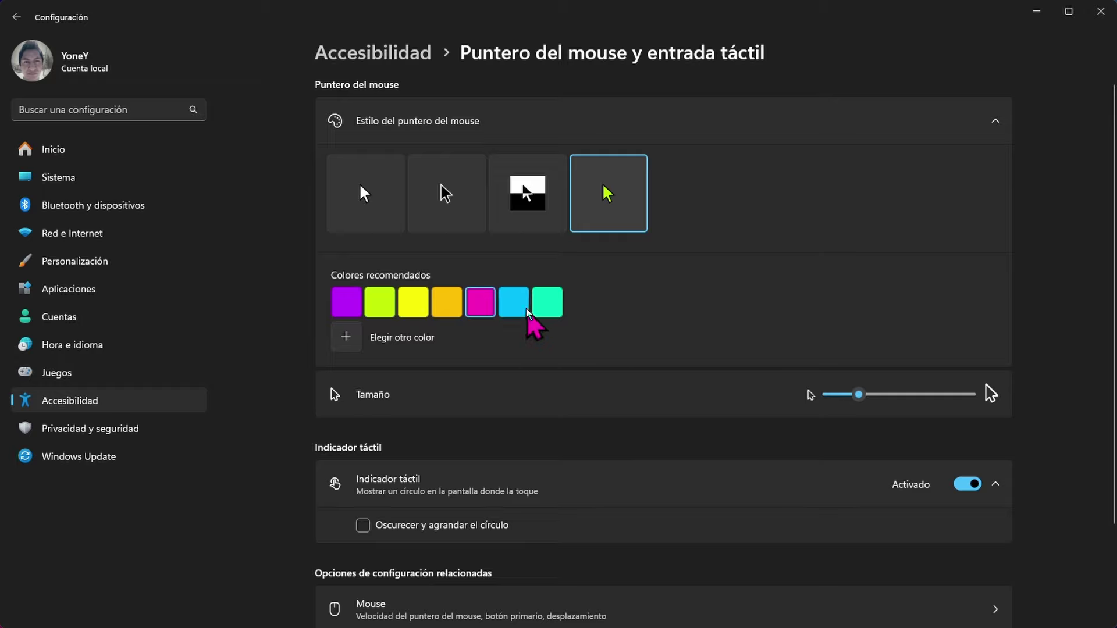
- Set the custom mouse pointer's color to Verde and reduce its size to slightly above the smallest
{"action": "left_click", "coordinate": [547, 306]}
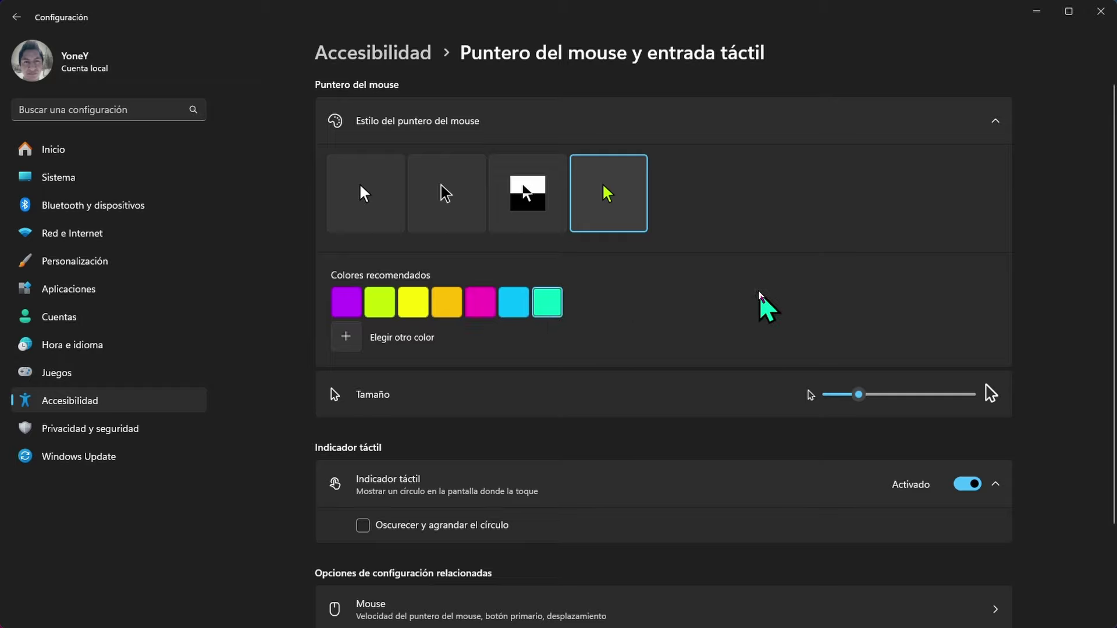
{"action": "left_click_drag", "start_coordinate": [860, 395], "coordinate": [848, 398]}
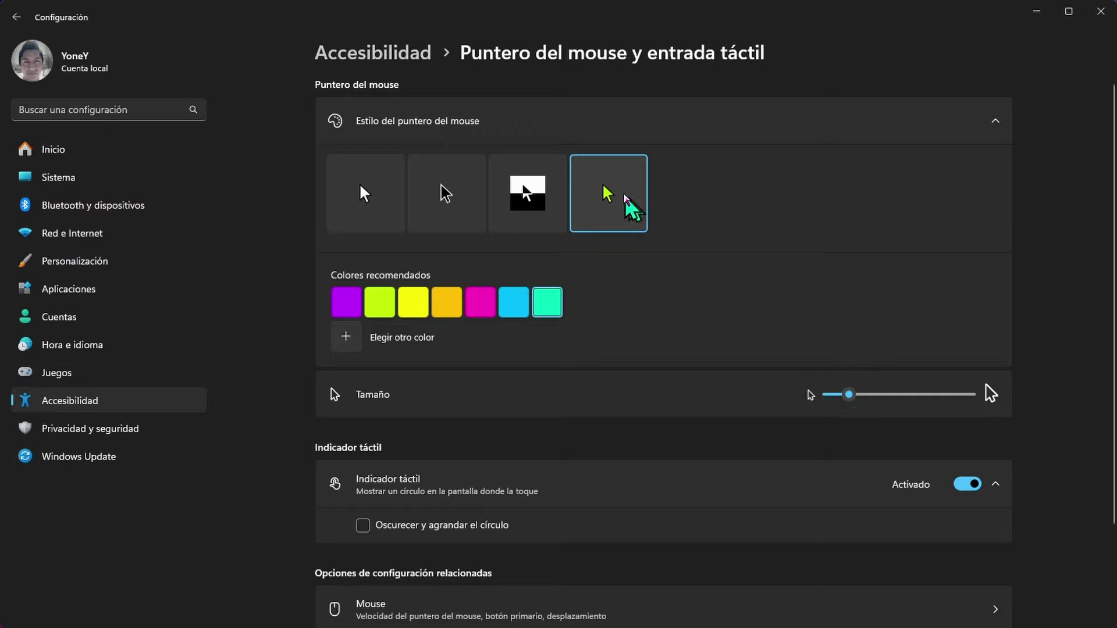
- Try light green, light blue and lime shades as another pointer color with the RGB values expanded, and discard the choice
{"action": "left_click", "coordinate": [394, 339]}
{"action": "left_click", "coordinate": [346, 341]}
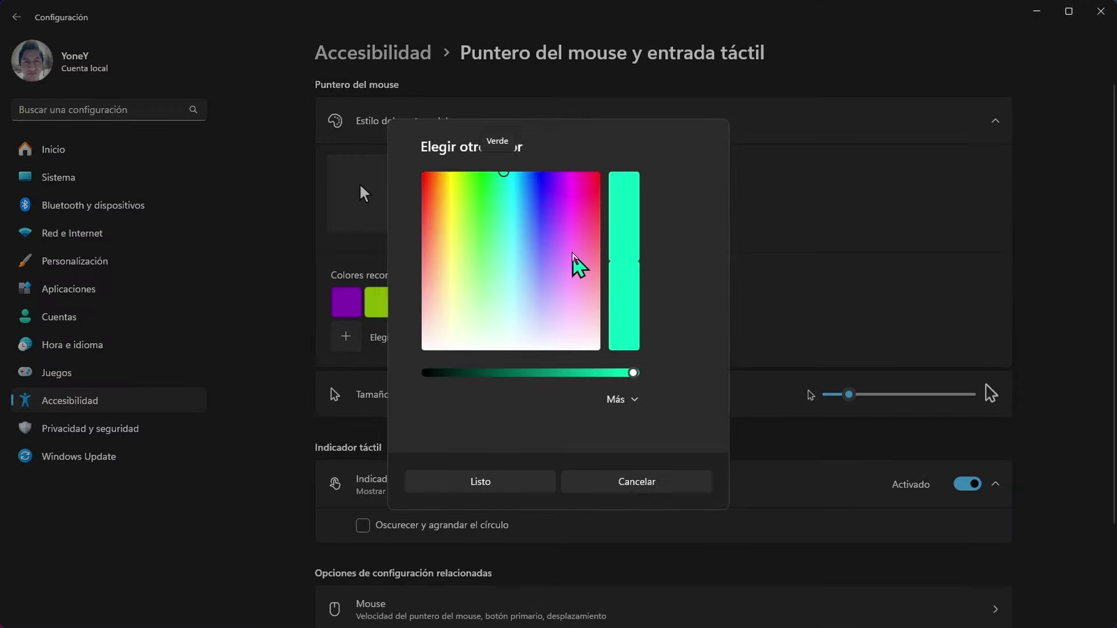
{"action": "left_click", "coordinate": [633, 400]}
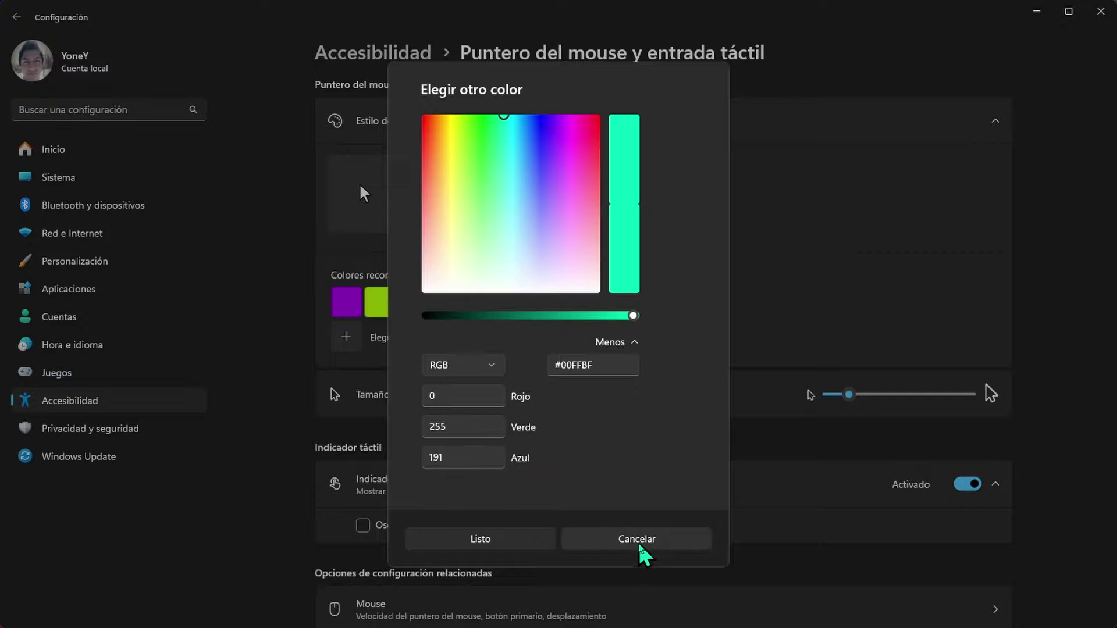
{"action": "left_click_drag", "start_coordinate": [510, 182], "coordinate": [498, 243]}
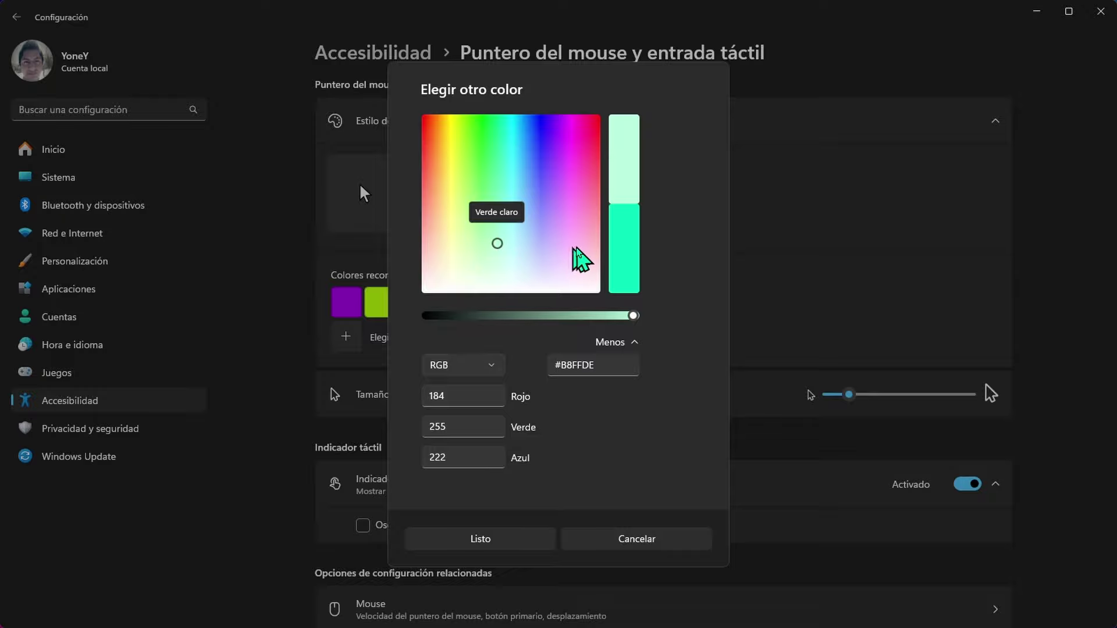
{"action": "left_click_drag", "start_coordinate": [560, 226], "coordinate": [536, 207]}
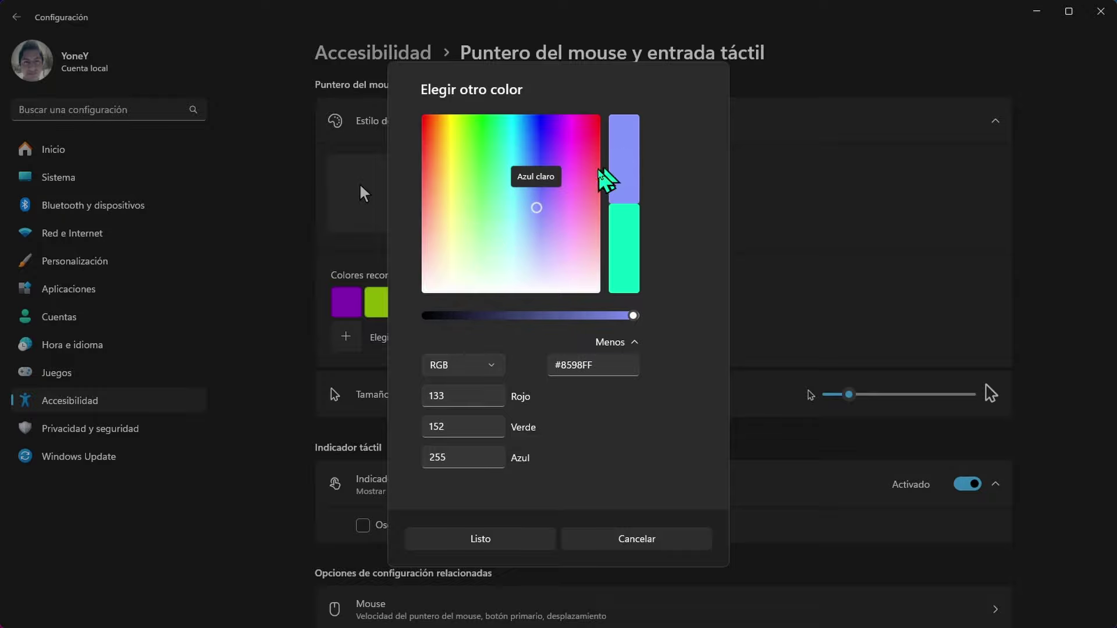
{"action": "left_click_drag", "start_coordinate": [597, 170], "coordinate": [456, 204]}
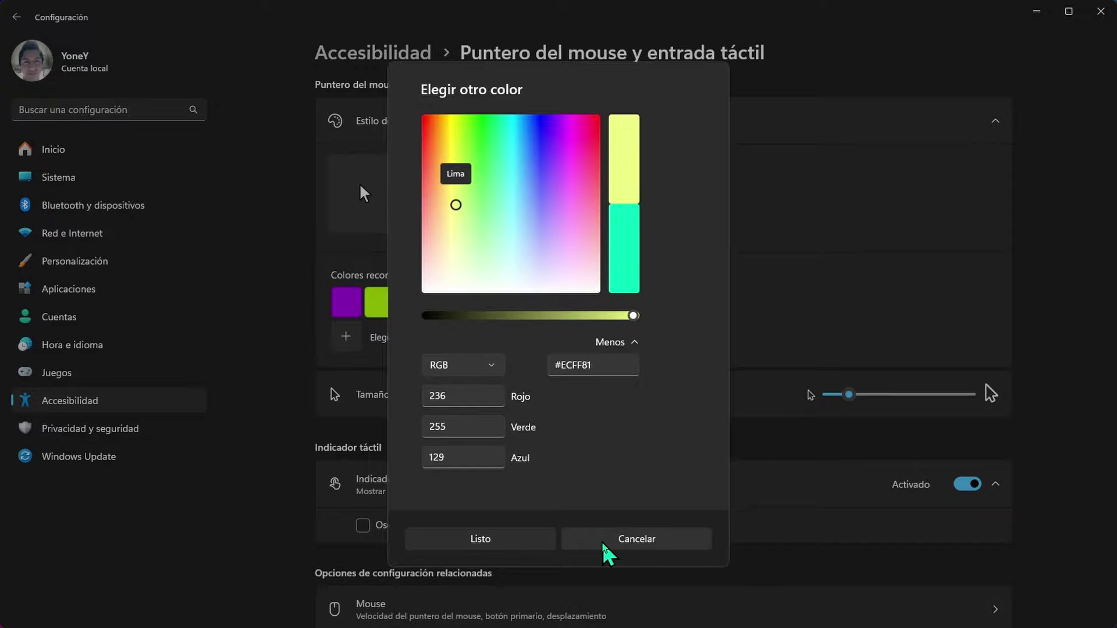
{"action": "left_click", "coordinate": [622, 541]}
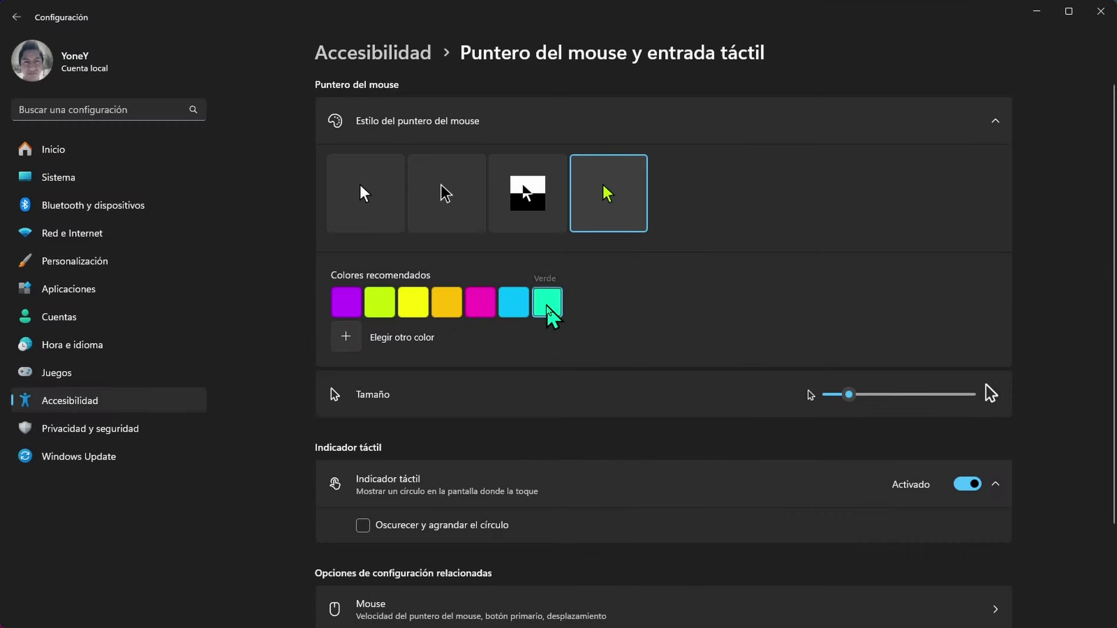